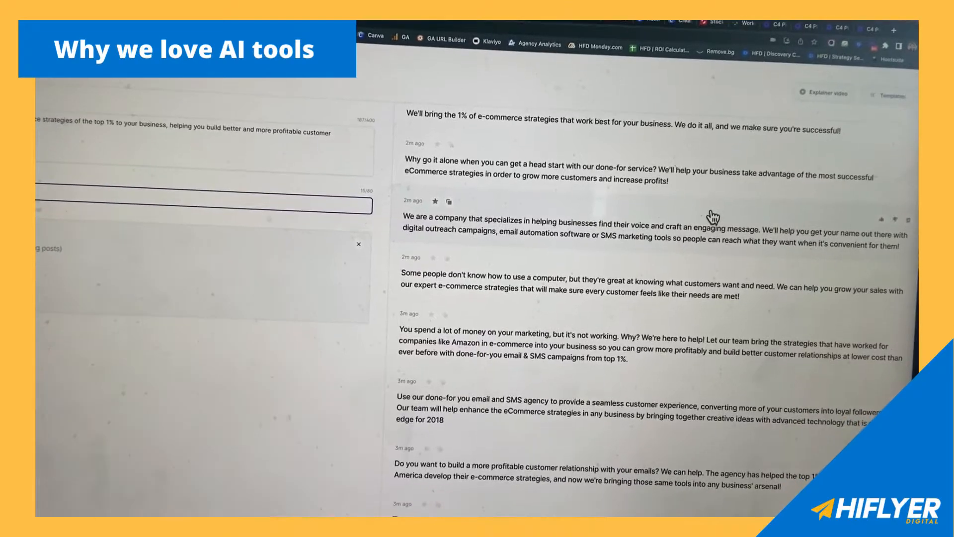
scroll(714, 216, up, 4)
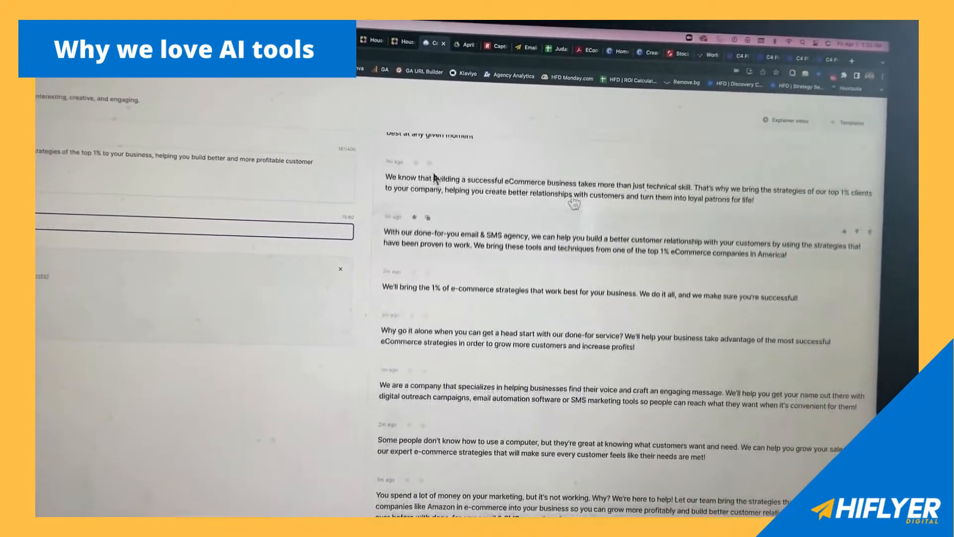
scroll(522, 209, up, 4)
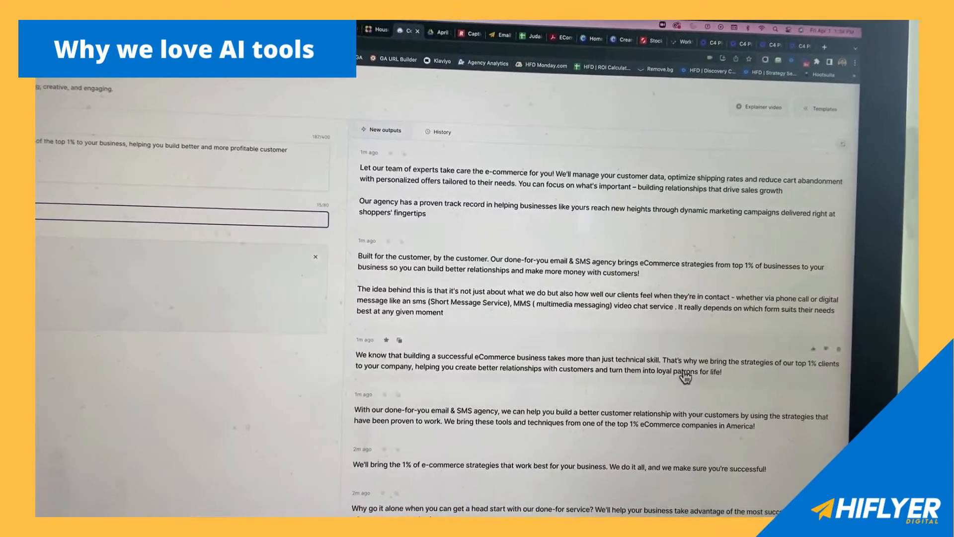
scroll(680, 376, down, 1)
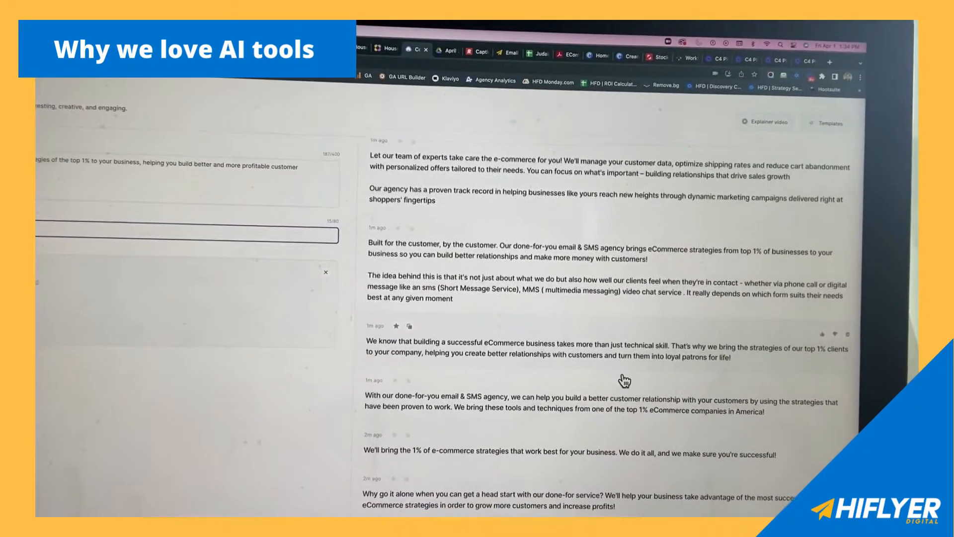
scroll(625, 382, down, 1)
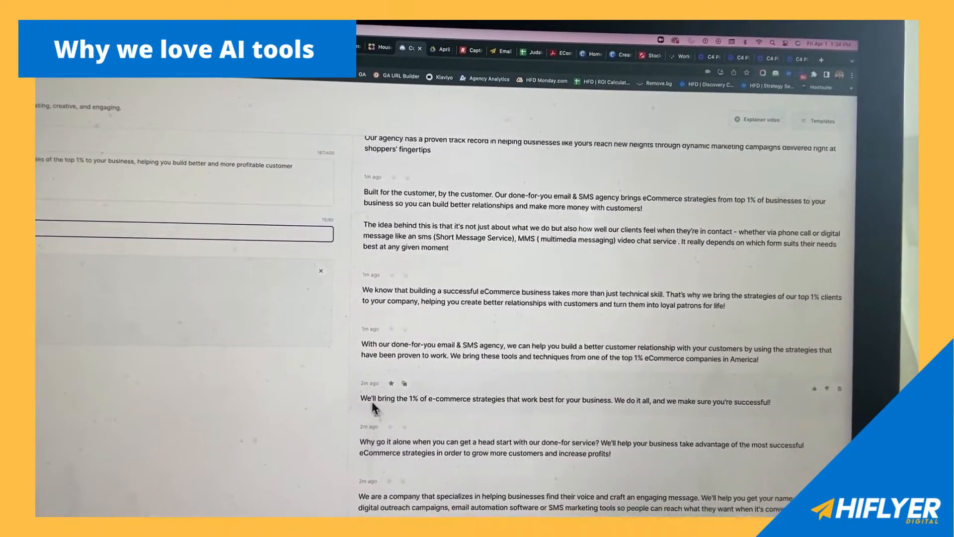
Step: View the "We'll bring the 1%" output expanded, then return to the full outputs list
click(495, 397)
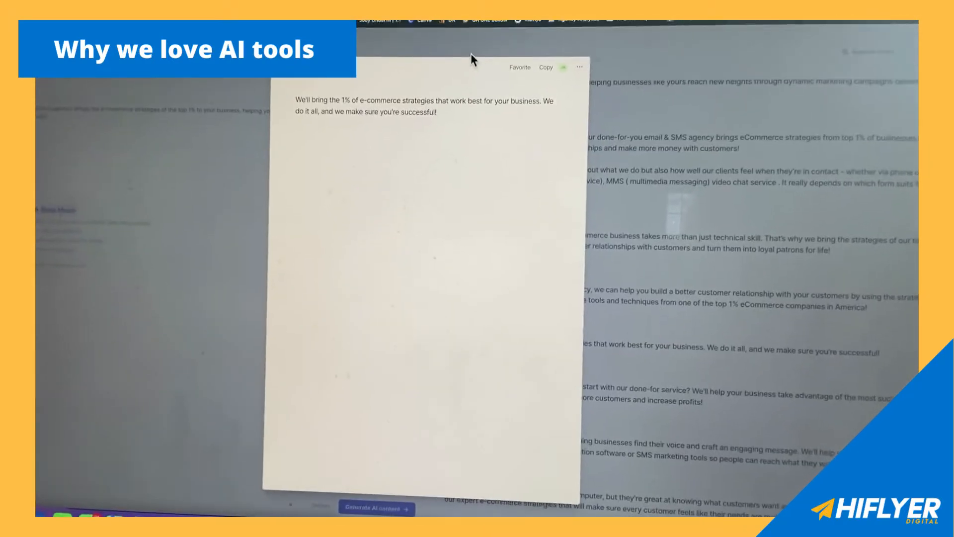
click(469, 51)
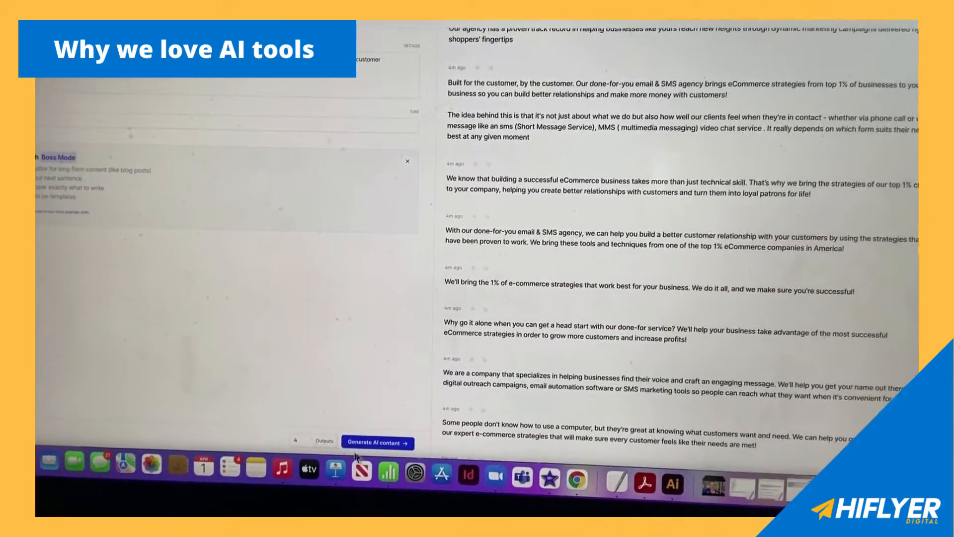
Step: Generate another batch of marketing copy variations
click(373, 442)
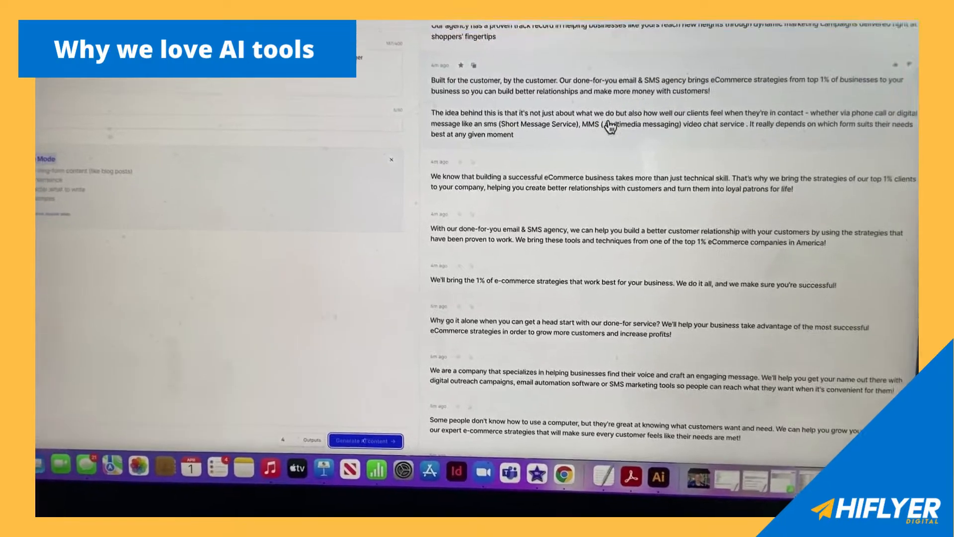
scroll(611, 128, up, 8)
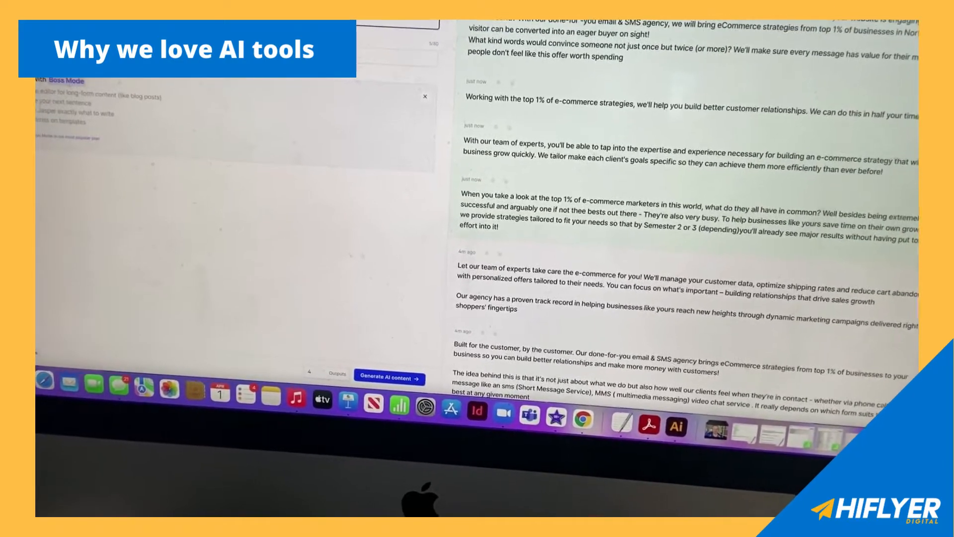
scroll(662, 165, down, 5)
scroll(662, 164, down, 4)
scroll(671, 186, down, 3)
scroll(709, 216, down, 3)
scroll(732, 228, down, 2)
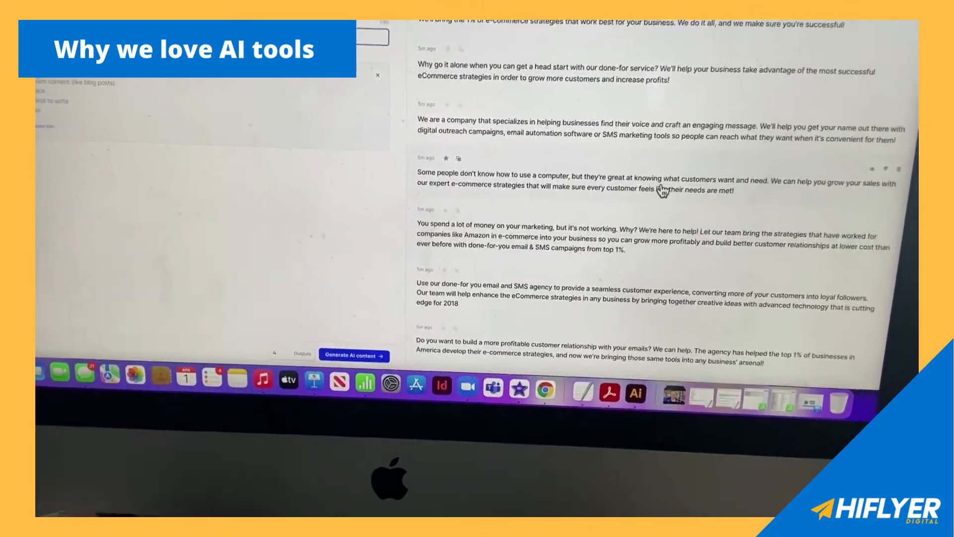
Step: Expand the "You spend a lot of money on your marketing" output on its own
click(565, 275)
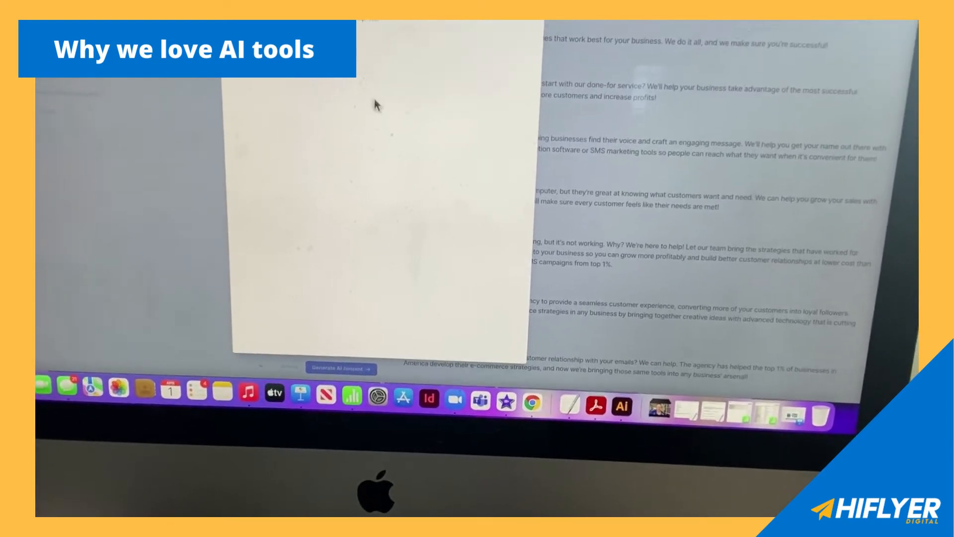